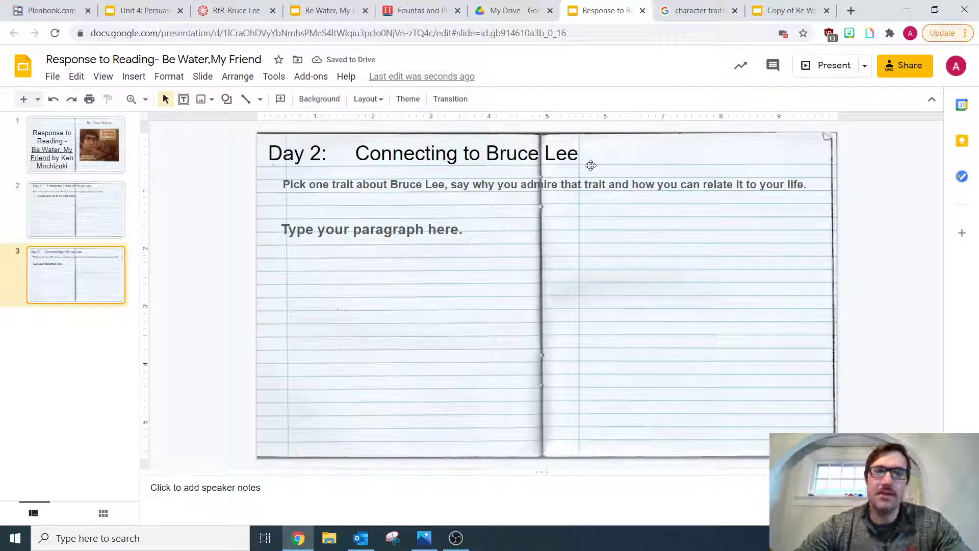
- View the Day 1 slide, then page the Canvas book slideshow back to its cover
click(77, 210)
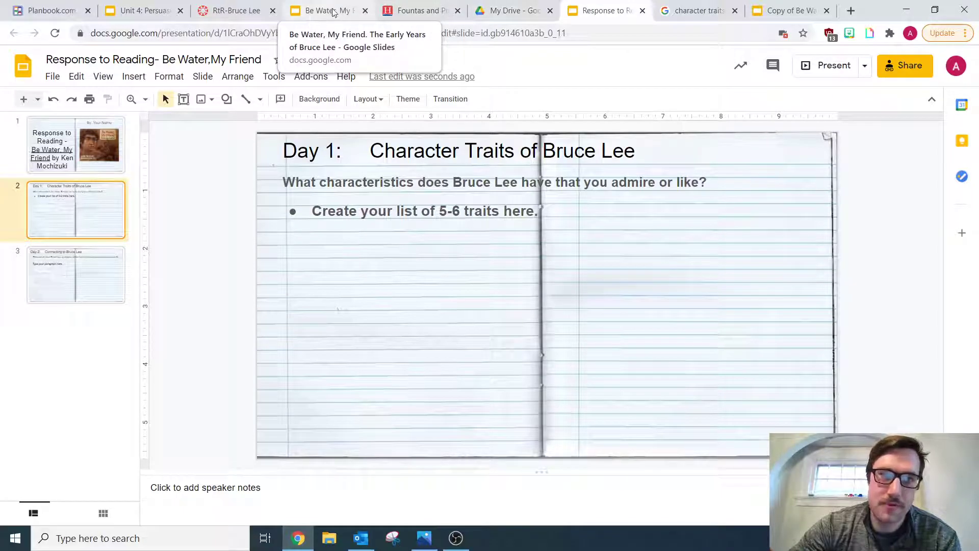
click(230, 11)
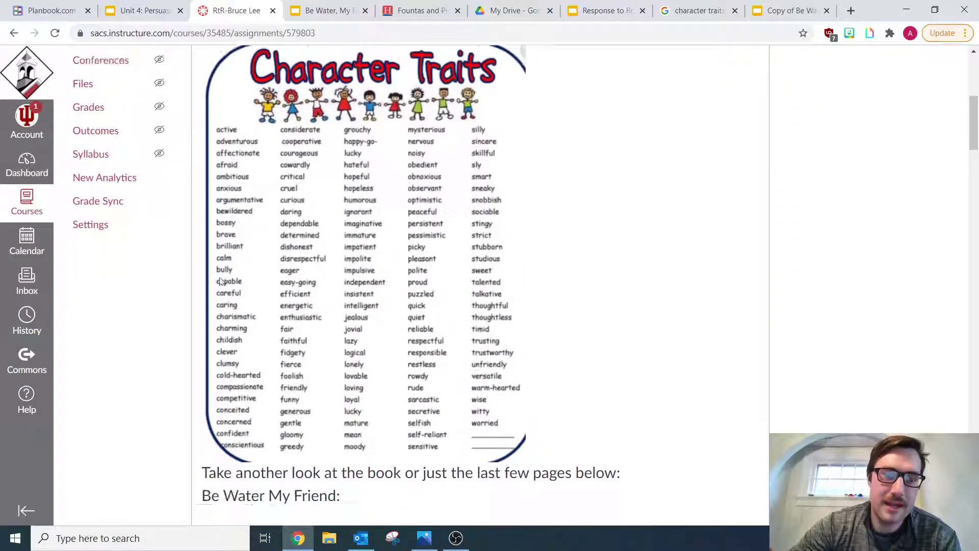
scroll(220, 281, down, 4)
click(215, 482)
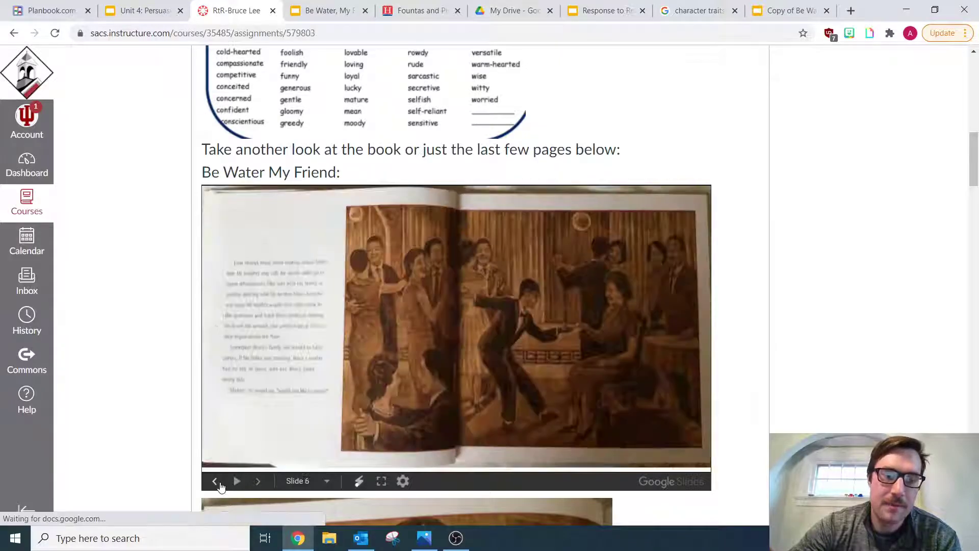
click(215, 483)
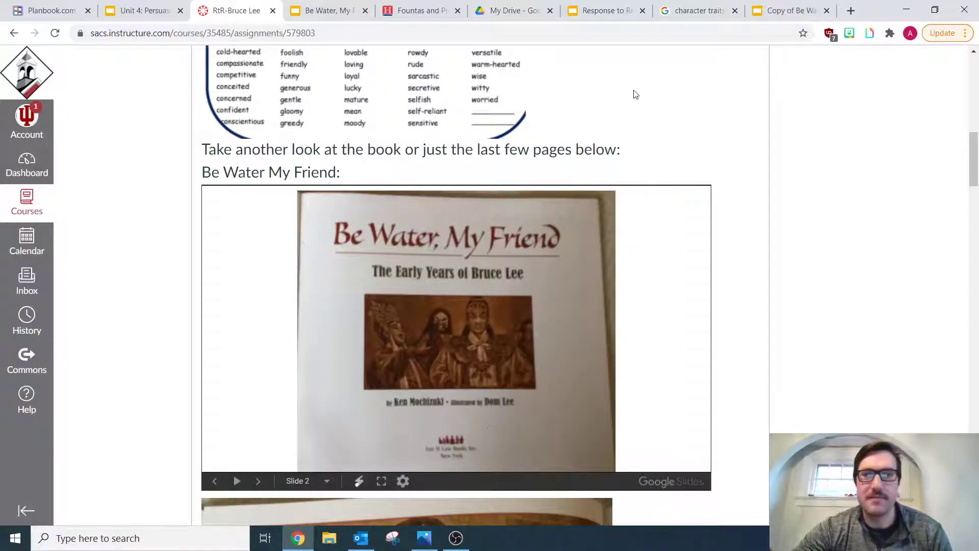
- Add a comma after "trait" in the Day 2 prompt, then check the Canvas assignment page
click(605, 11)
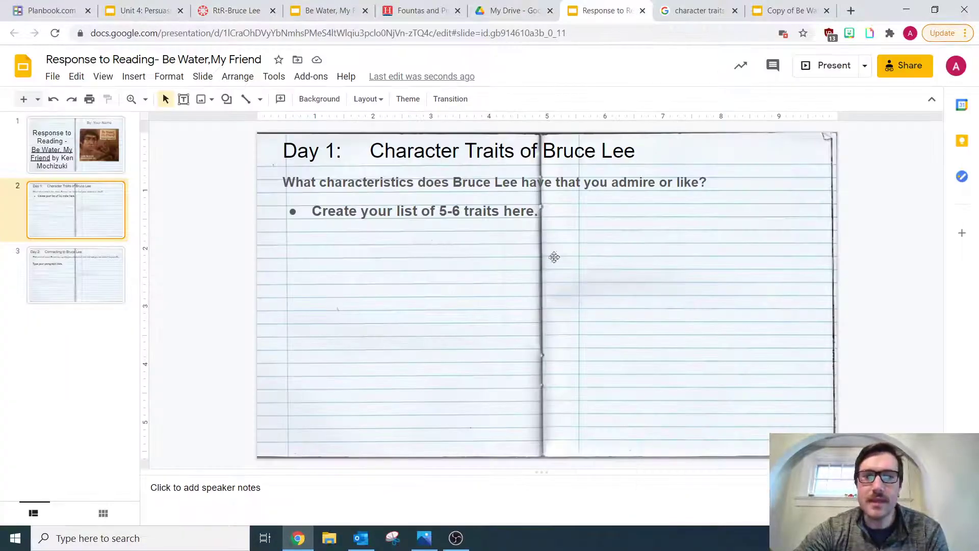
click(102, 273)
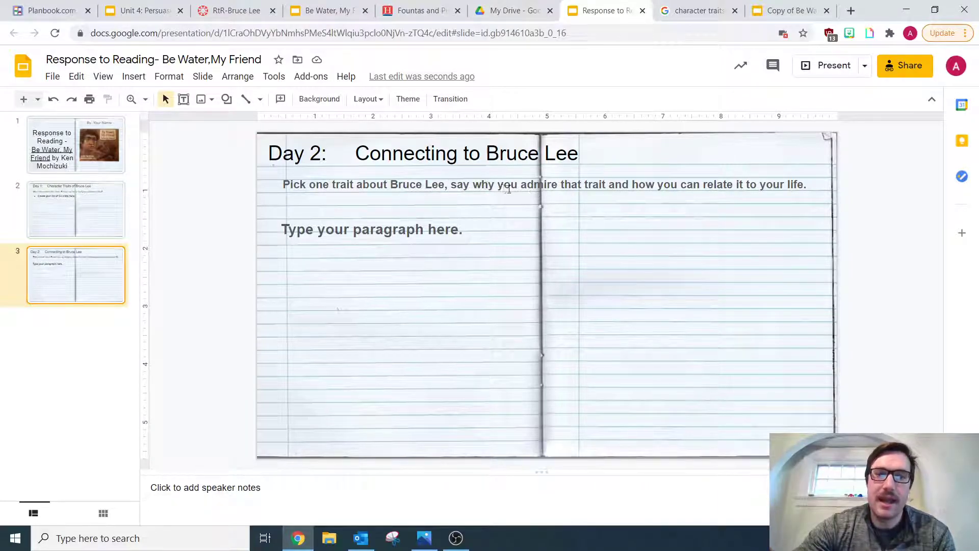
click(609, 184)
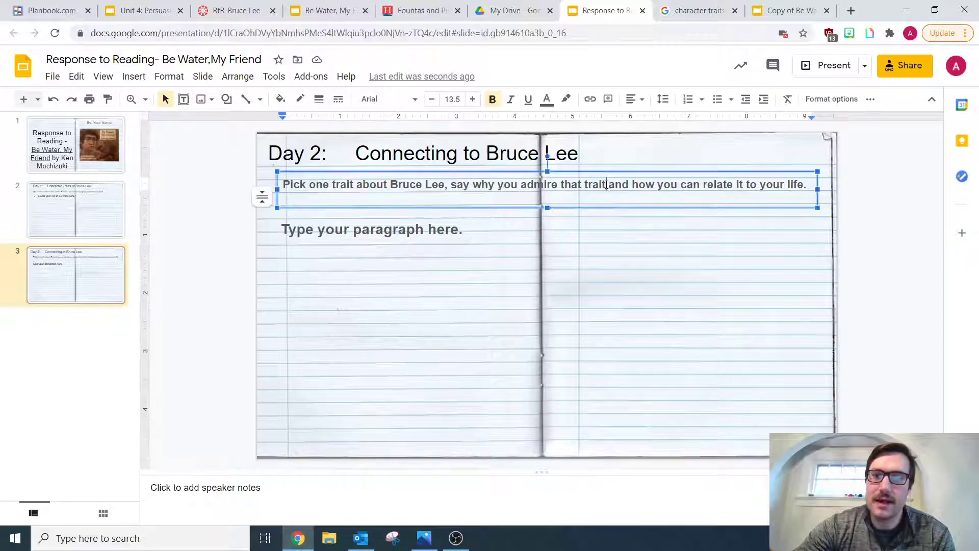
text(,)
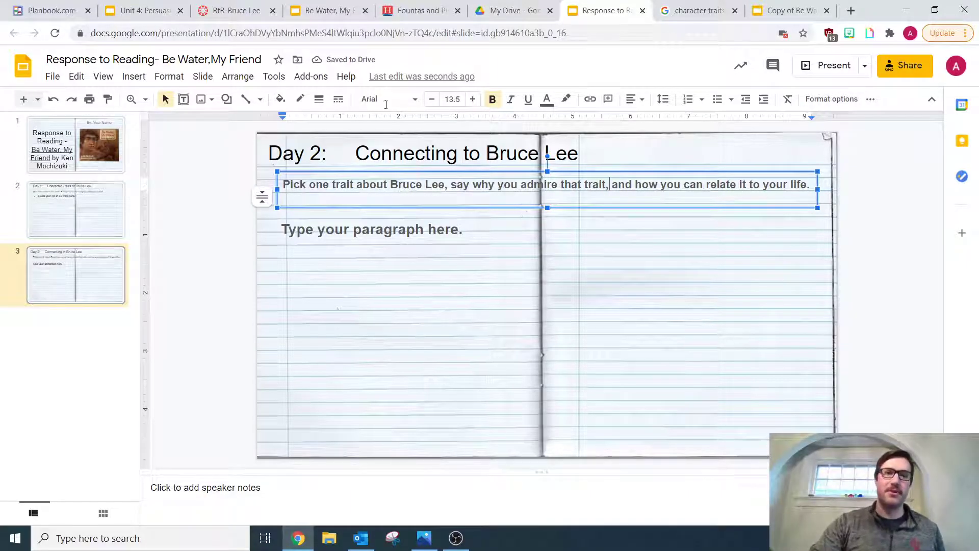
click(252, 10)
scroll(268, 92, up, 3)
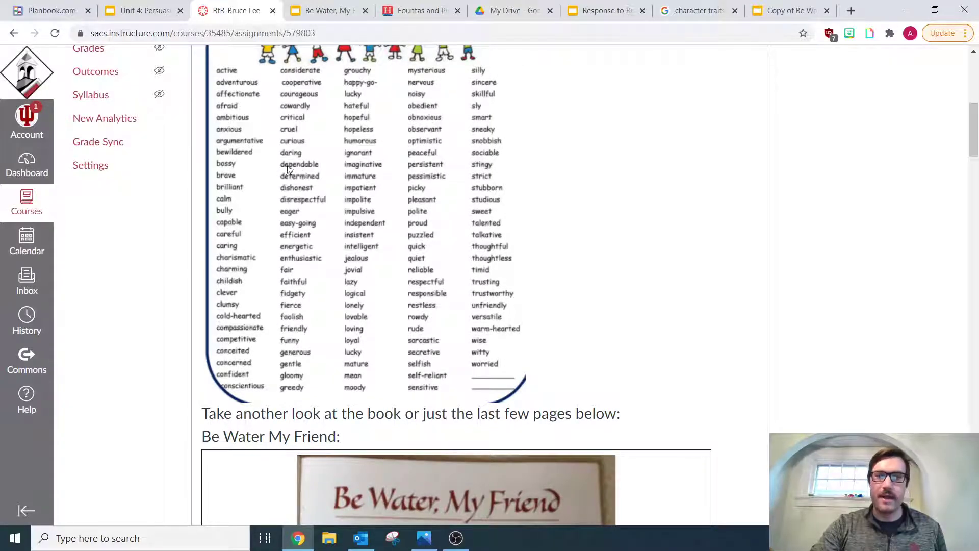
- Append " At least 5-6 sentences." to the Day 2 paragraph placeholder and review the slide
click(604, 10)
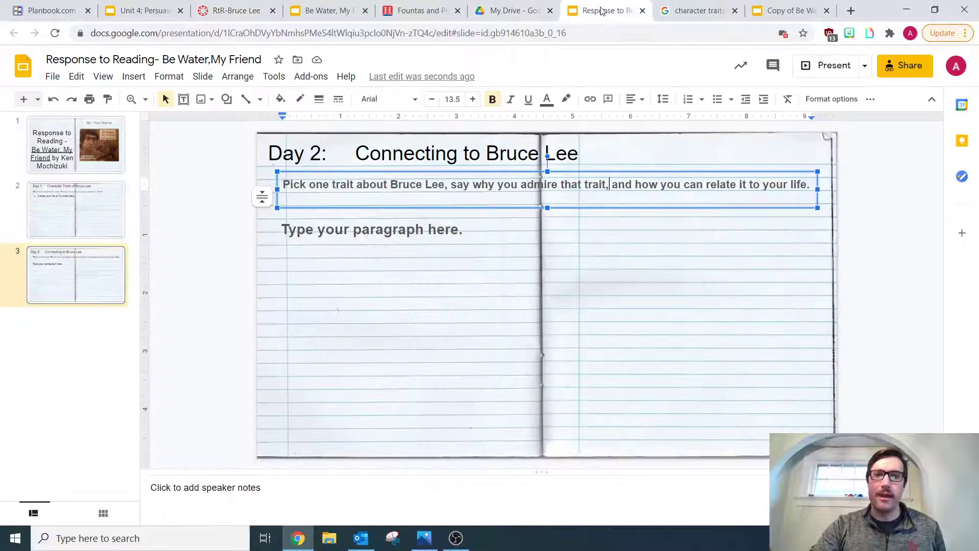
click(332, 223)
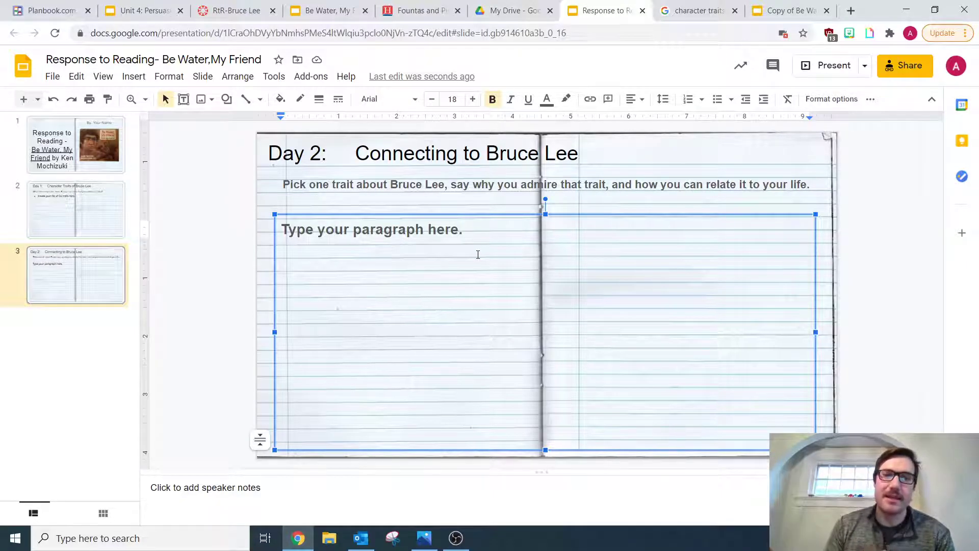
click(479, 233)
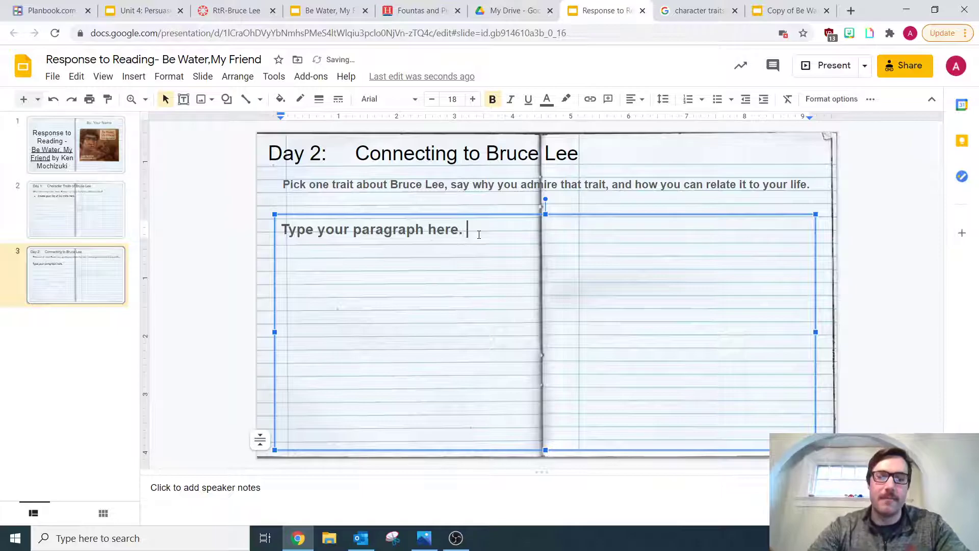
text(At least )
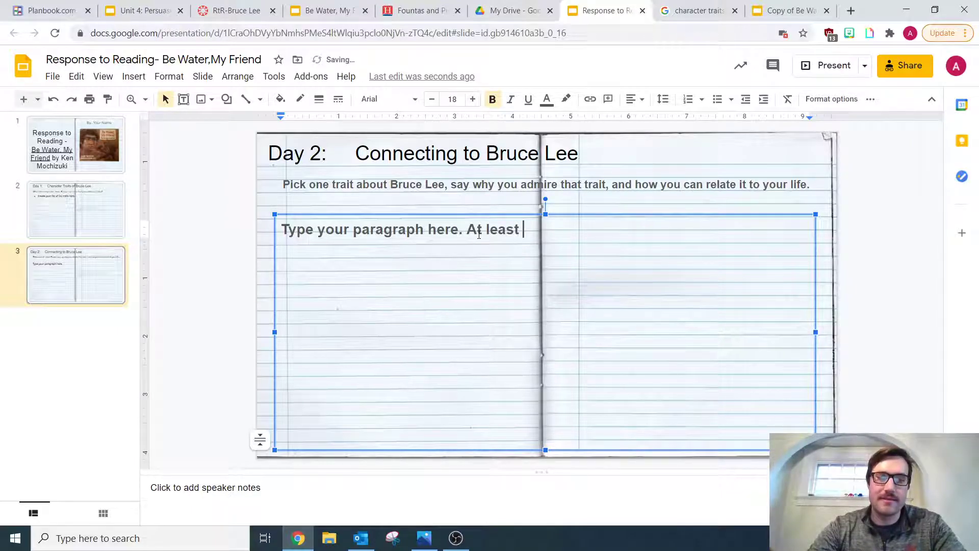
text(5-6 )
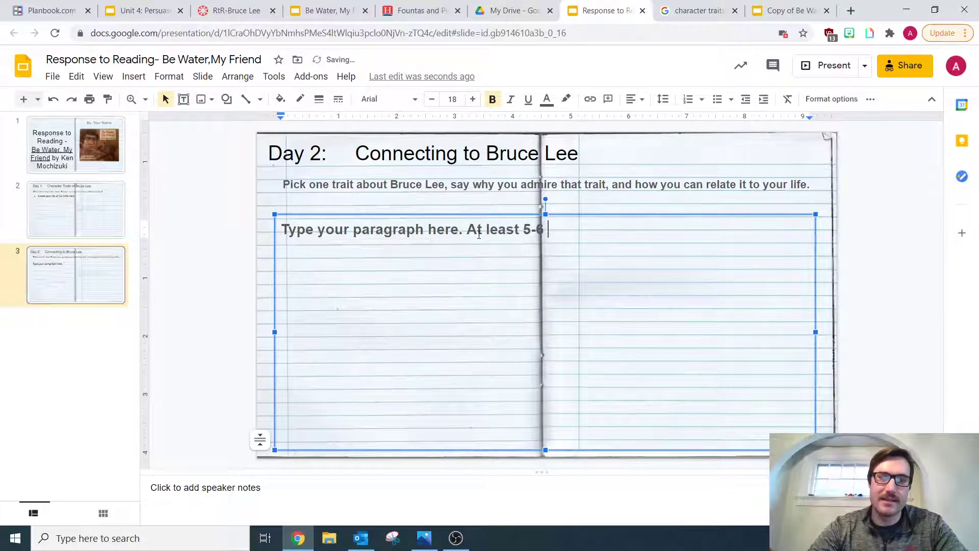
text(sentences)
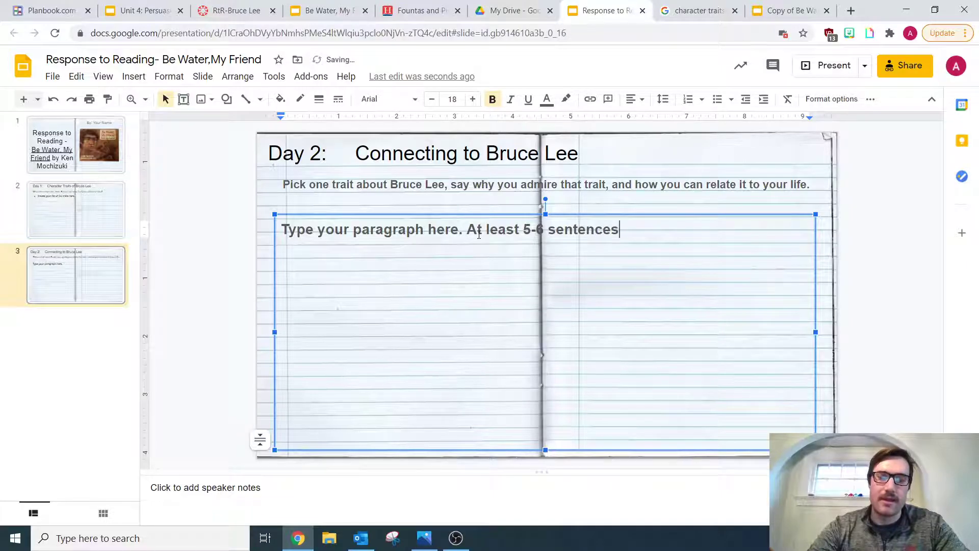
text(.)
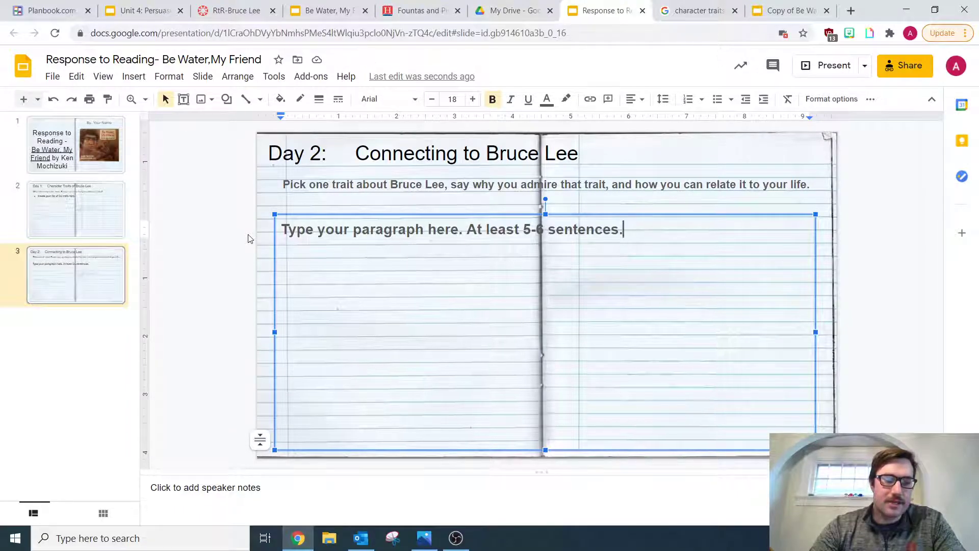
click(80, 228)
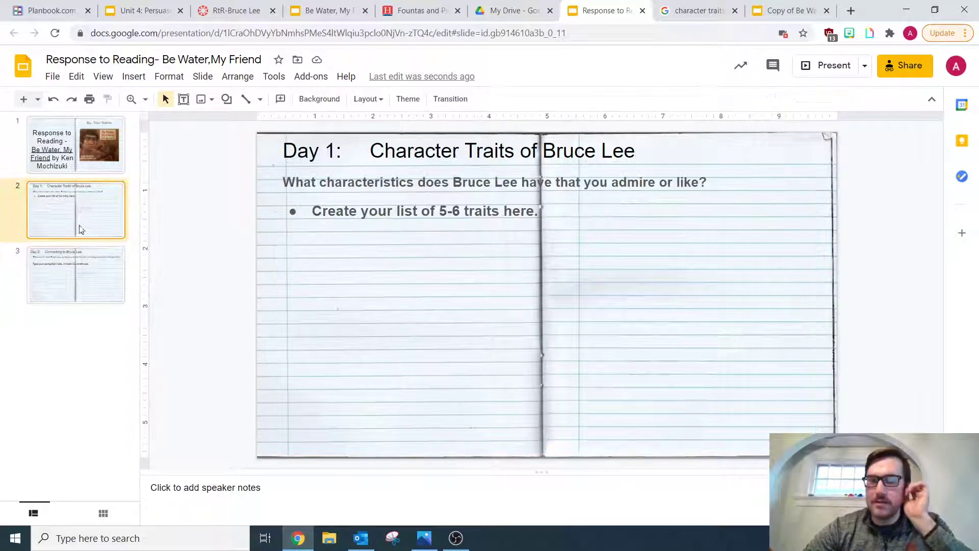
click(69, 248)
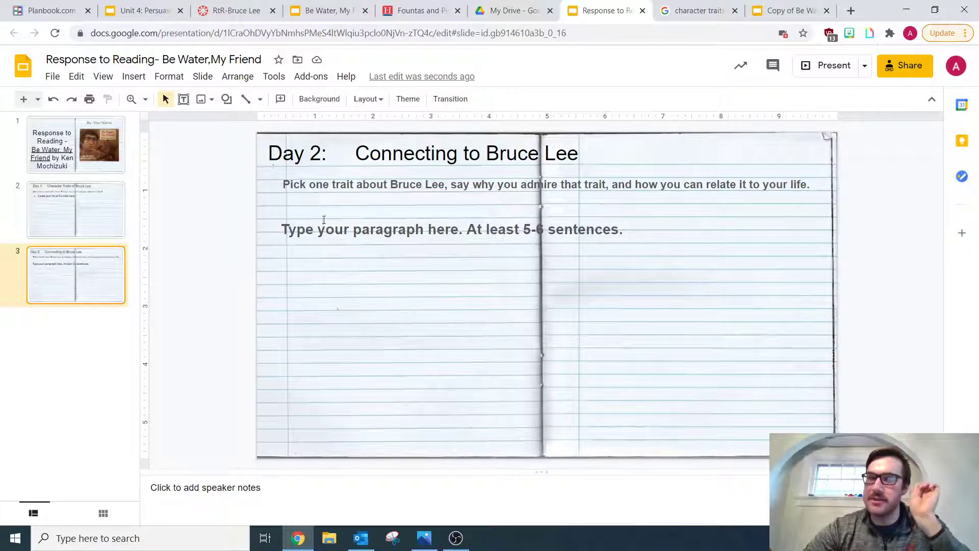